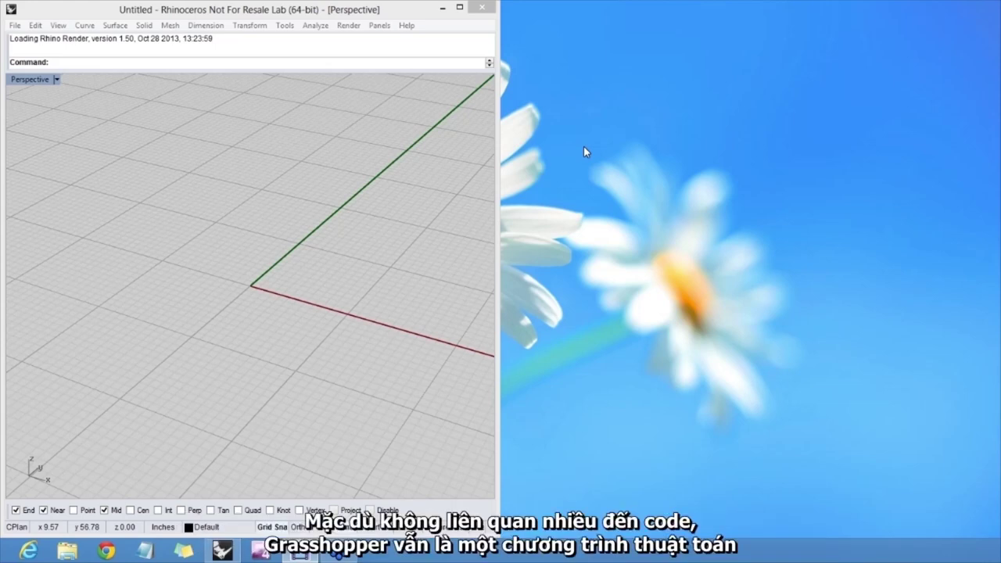
# Launch Grasshopper from the Rhino command line
pyautogui.click(281, 147)
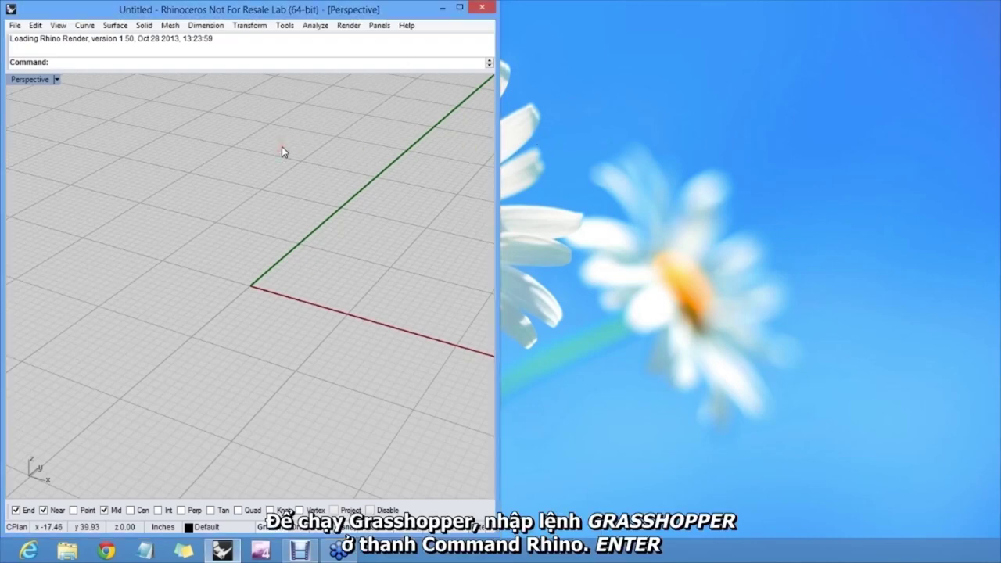
pyautogui.write('Grasshopper')
pyautogui.press('Return')
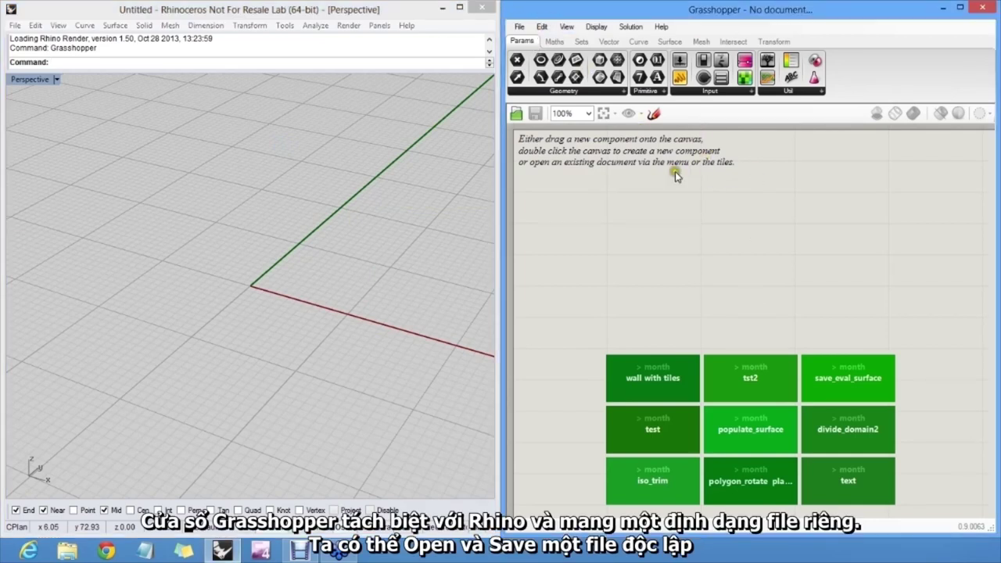
pyautogui.click(520, 28)
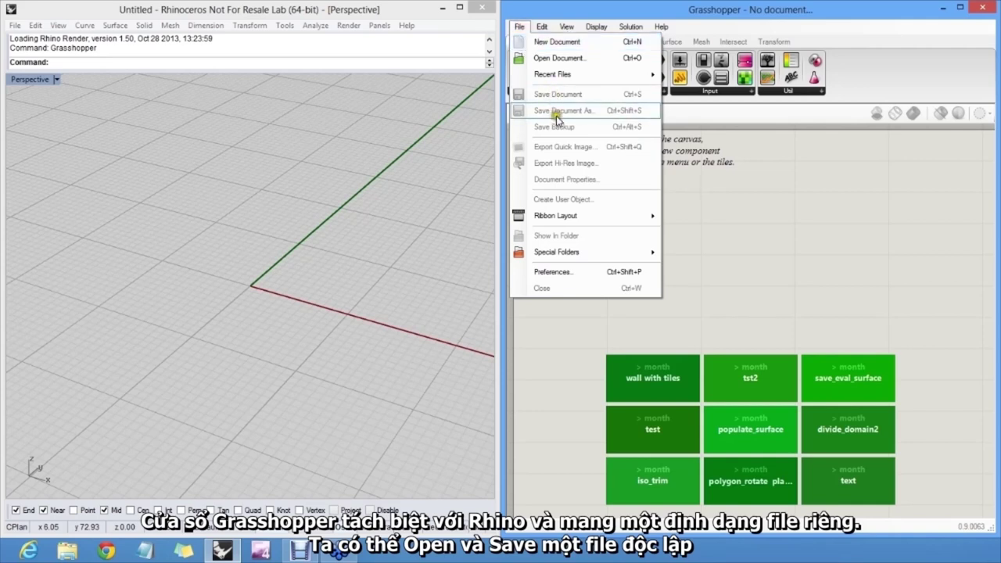
pyautogui.click(567, 10)
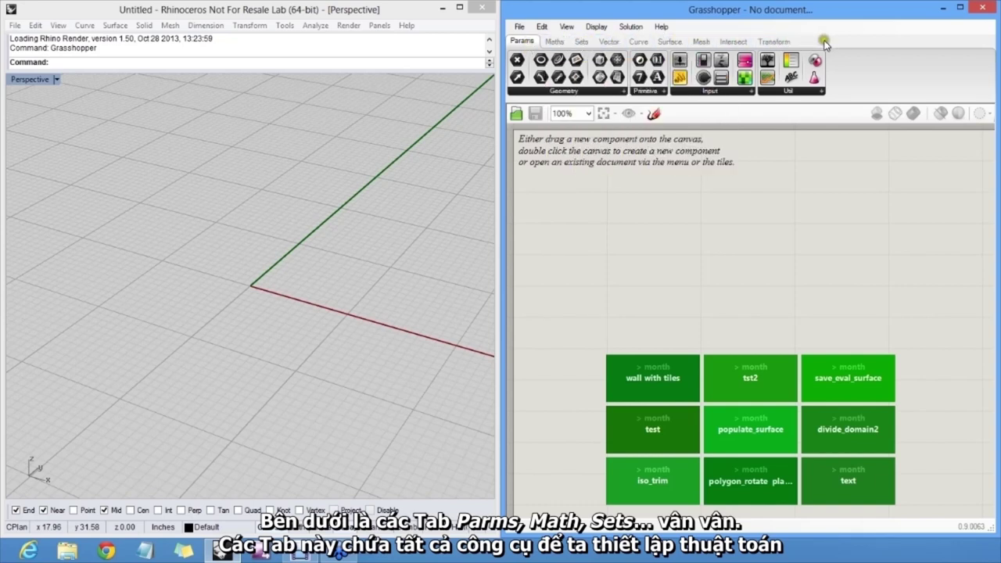
pyautogui.click(701, 41)
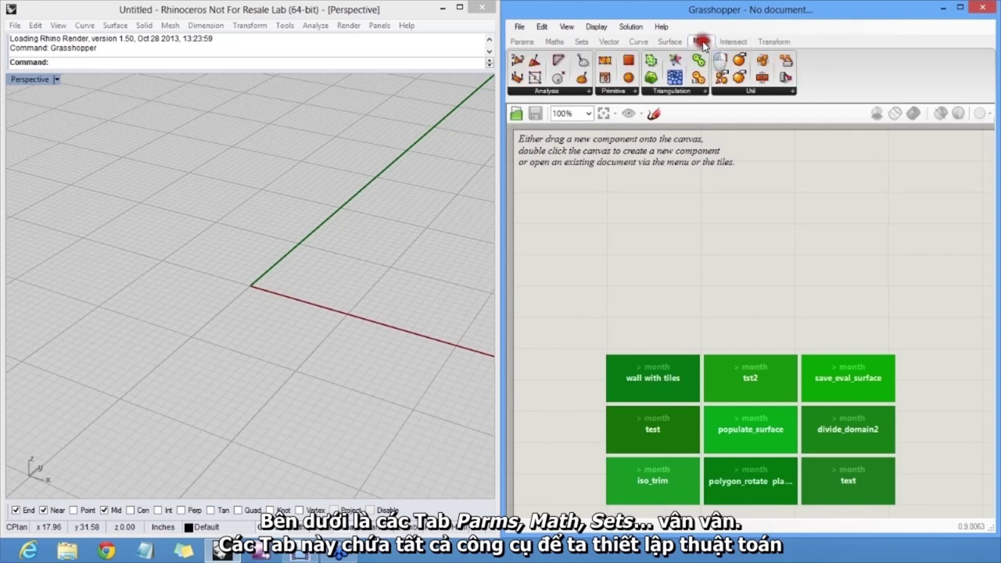
pyautogui.click(523, 42)
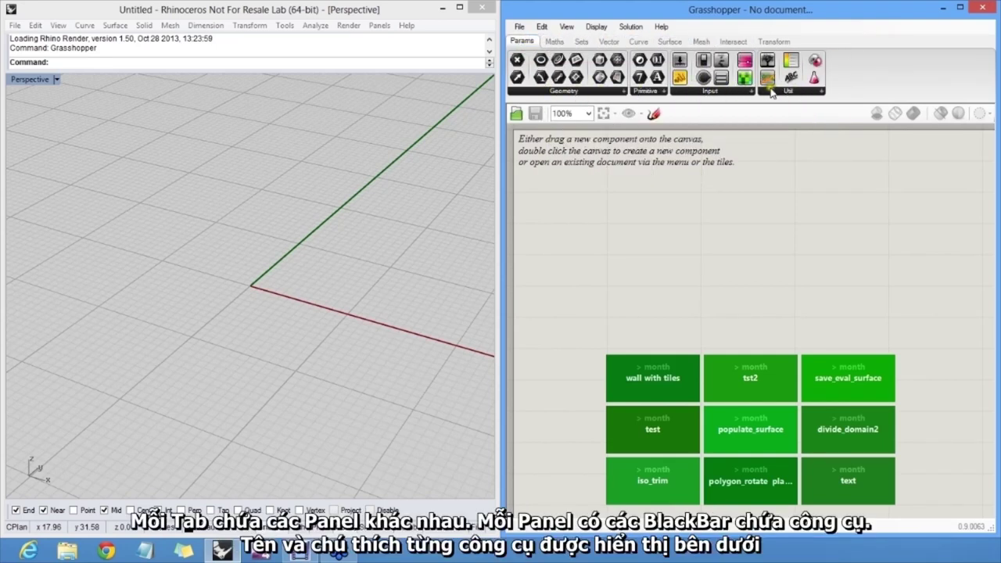
pyautogui.click(599, 96)
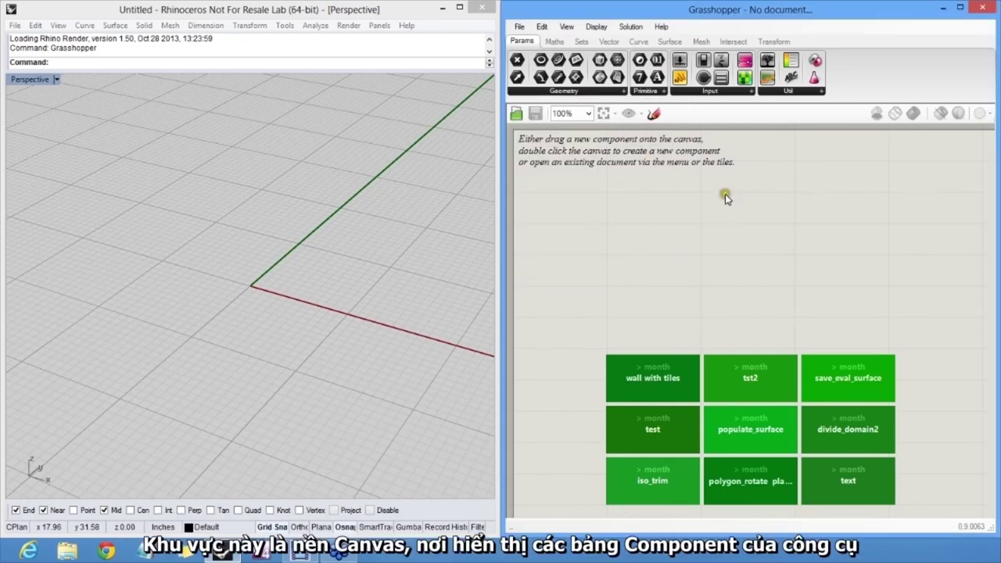
# Draw a two-point line in Rhino's Perspective view from about (-9, -7) to (9, 17) on the ground plane
pyautogui.moveTo(329, 199); pyautogui.dragTo(324, 224, button='right')
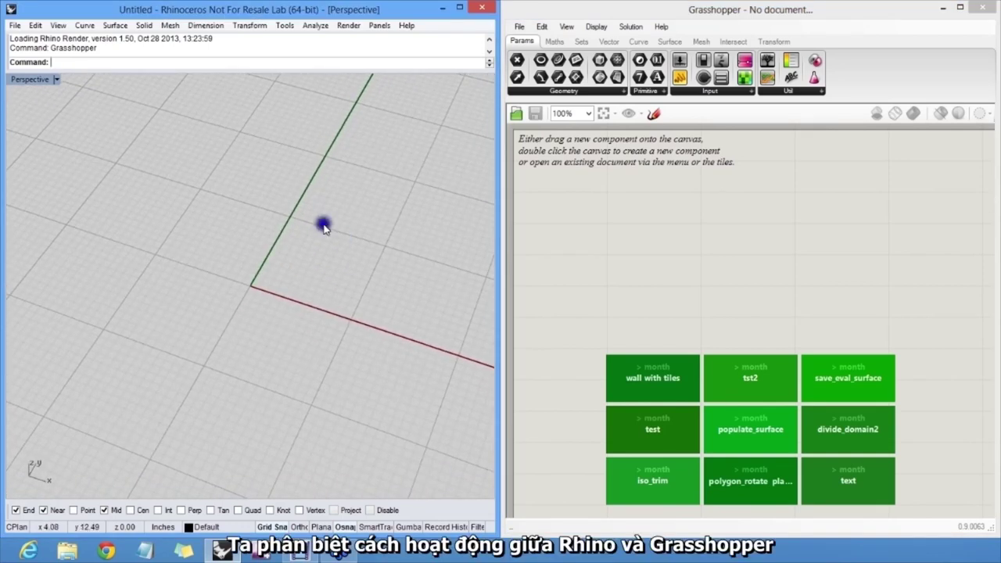
pyautogui.click(304, 217)
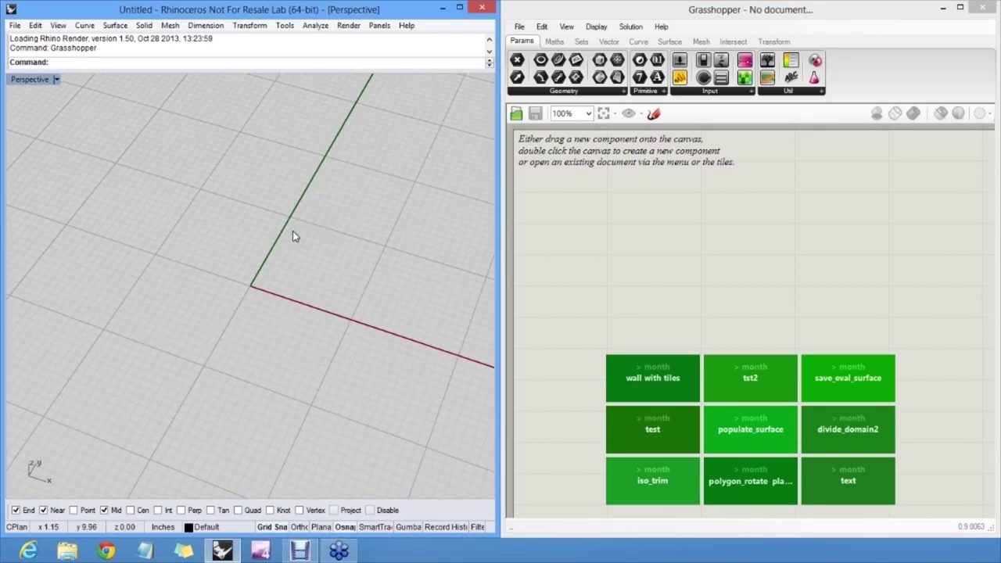
pyautogui.click(283, 221)
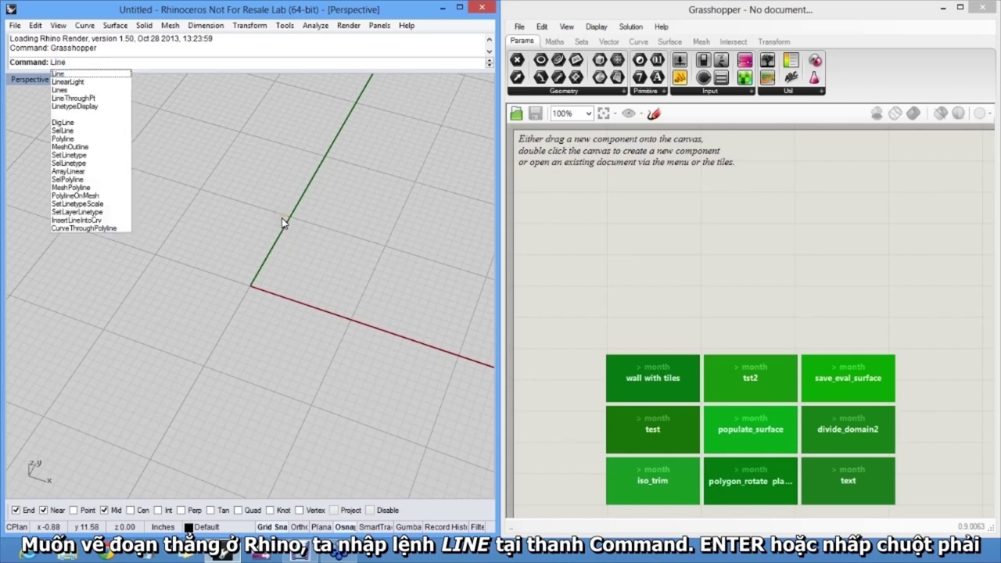
pyautogui.press('Return')
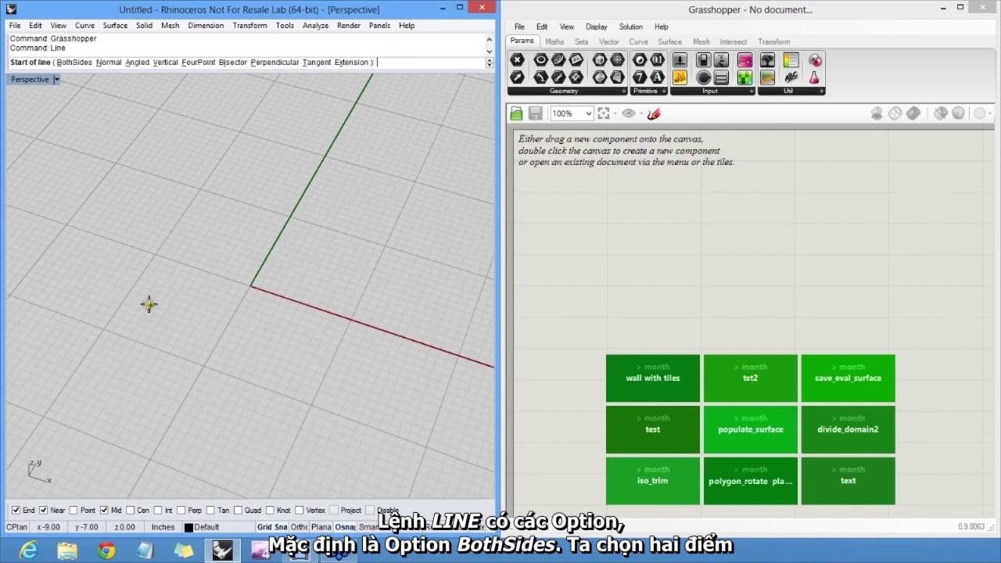
pyautogui.click(150, 304)
pyautogui.click(375, 212)
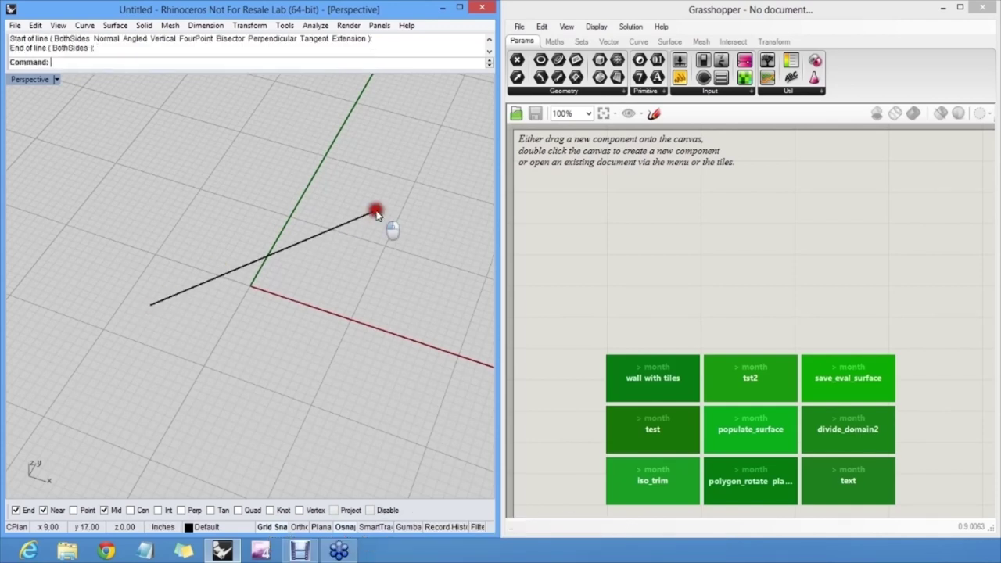
pyautogui.click(354, 221)
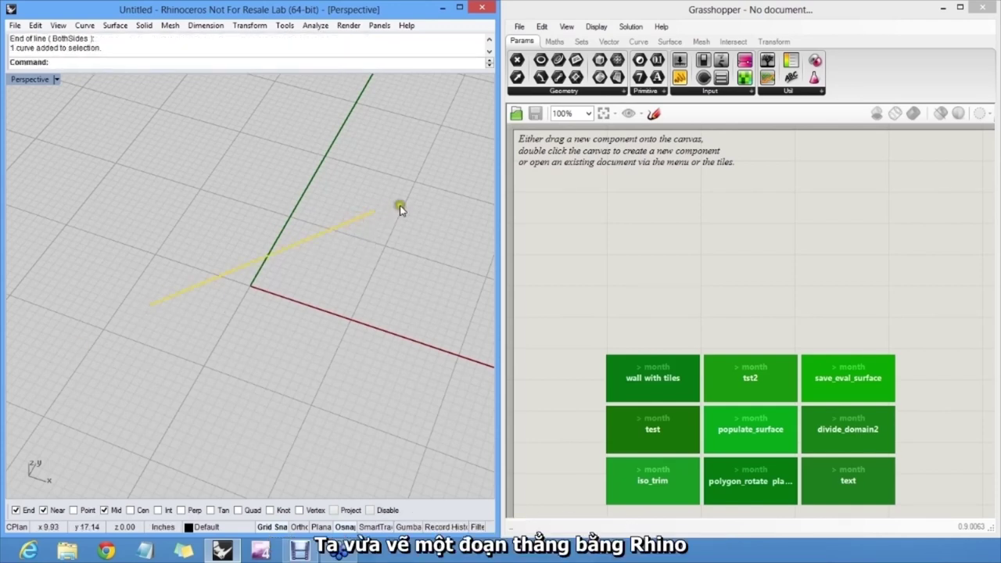
pyautogui.moveTo(400, 206)
pyautogui.mouseDown(button='right')
pyautogui.moveTo(302, 270)
pyautogui.moveTo(327, 344)
pyautogui.moveTo(324, 286)
pyautogui.mouseUp(button='right')
pyautogui.click(341, 237)
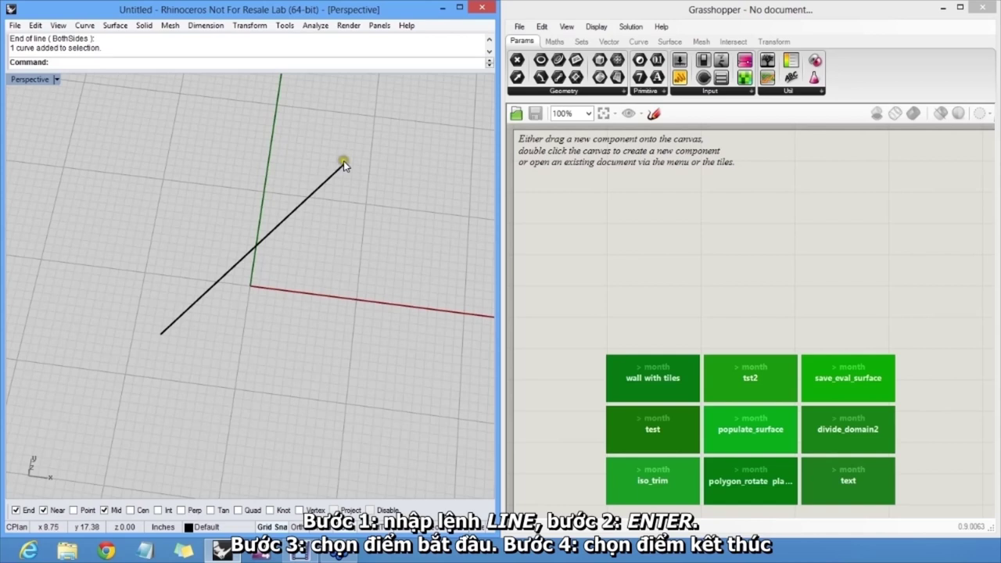
# Place a two-point Line component on the Grasshopper canvas and check its runtime warnings
pyautogui.click(686, 213)
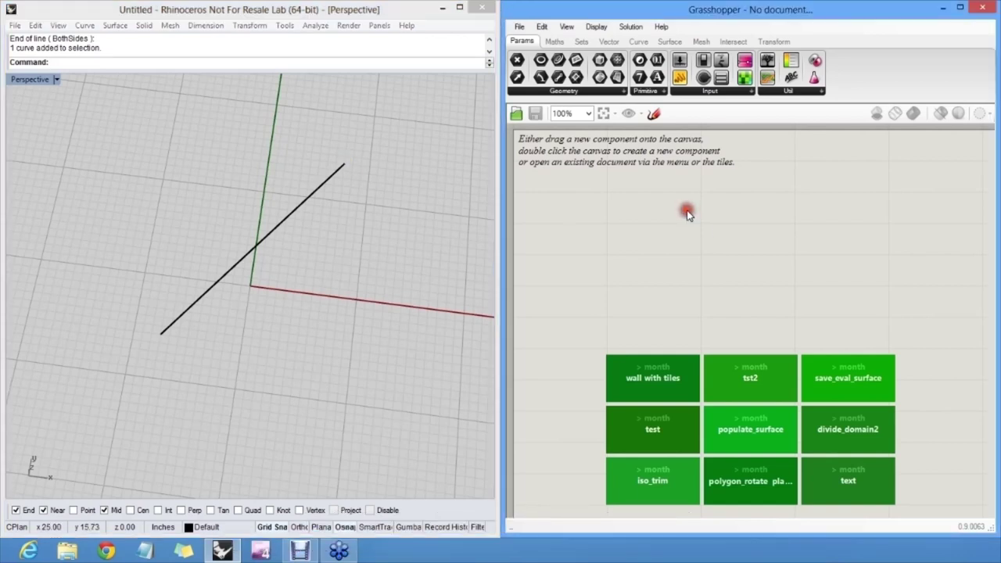
pyautogui.click(634, 43)
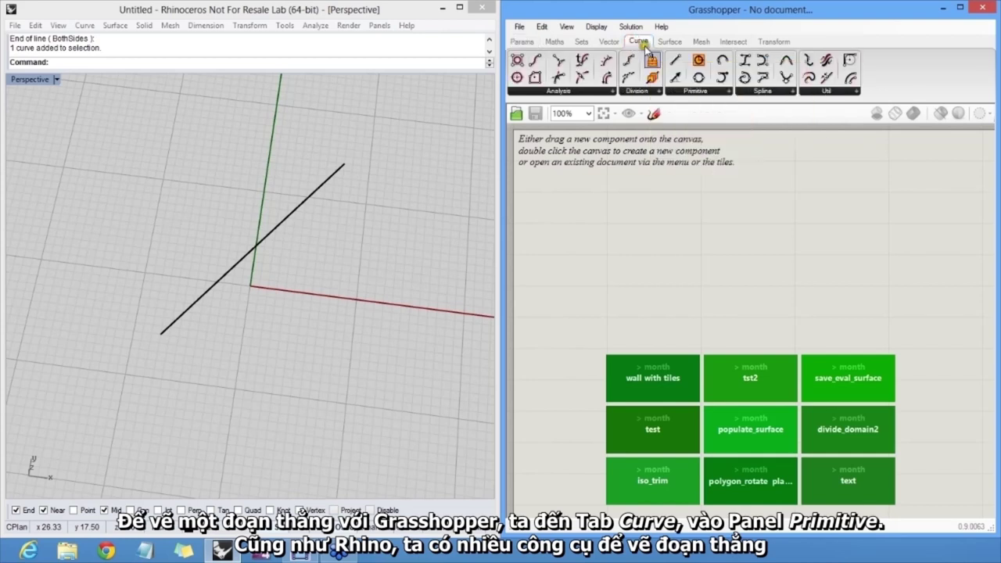
pyautogui.click(724, 92)
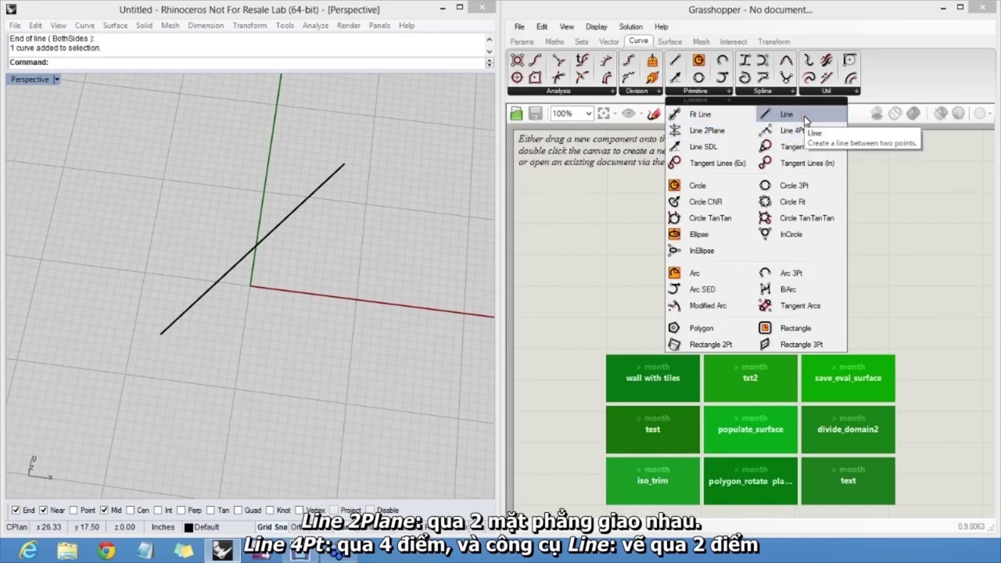
pyautogui.moveTo(806, 118); pyautogui.dragTo(659, 239)
pyautogui.scroll(5, 659, 239)
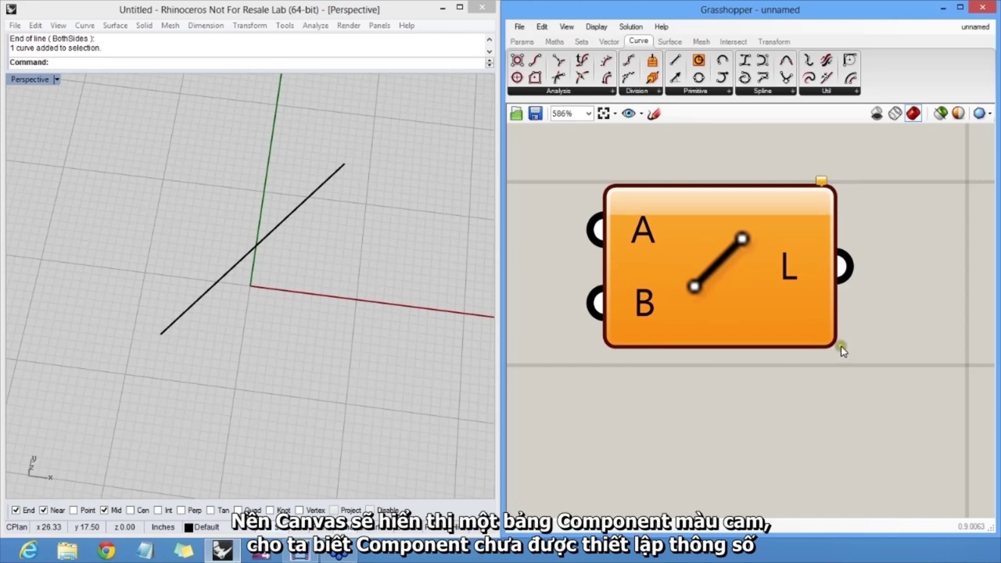
pyautogui.scroll(-2, 723, 187)
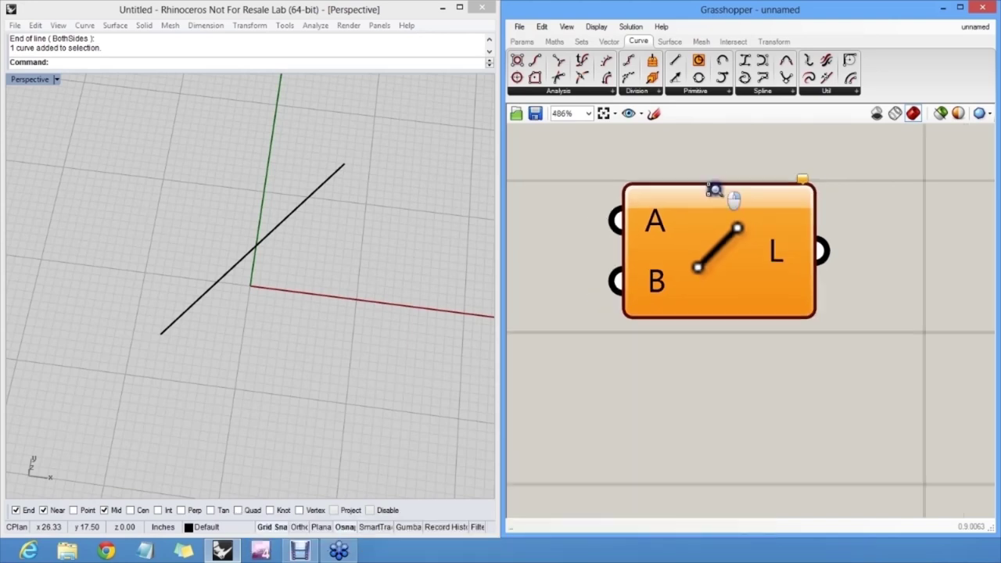
pyautogui.click(783, 178)
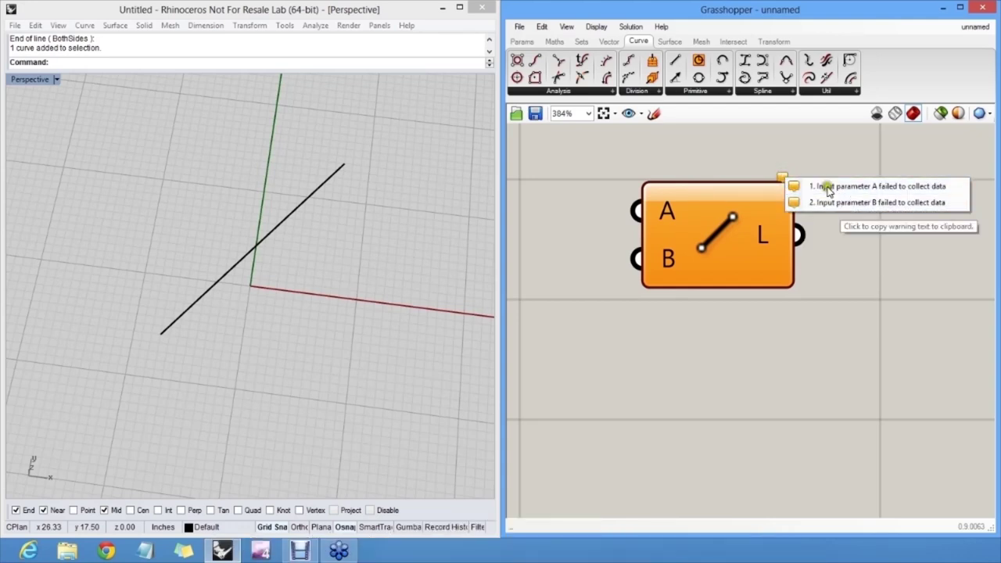
pyautogui.click(765, 151)
# Set the Line component's input A to one point picked in the Rhino viewport, just below the black line's lower end
pyautogui.rightClick(667, 214)
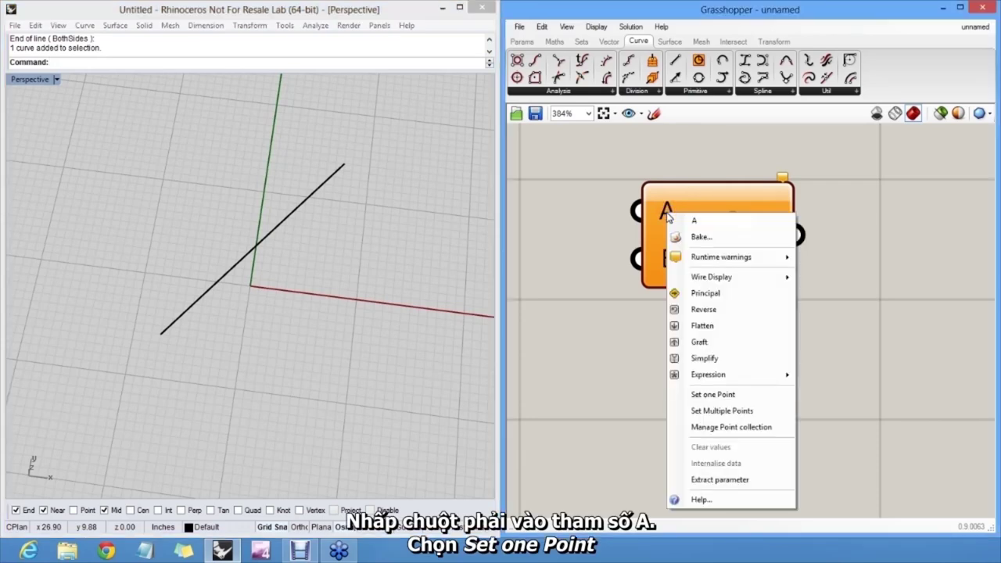
pyautogui.click(718, 394)
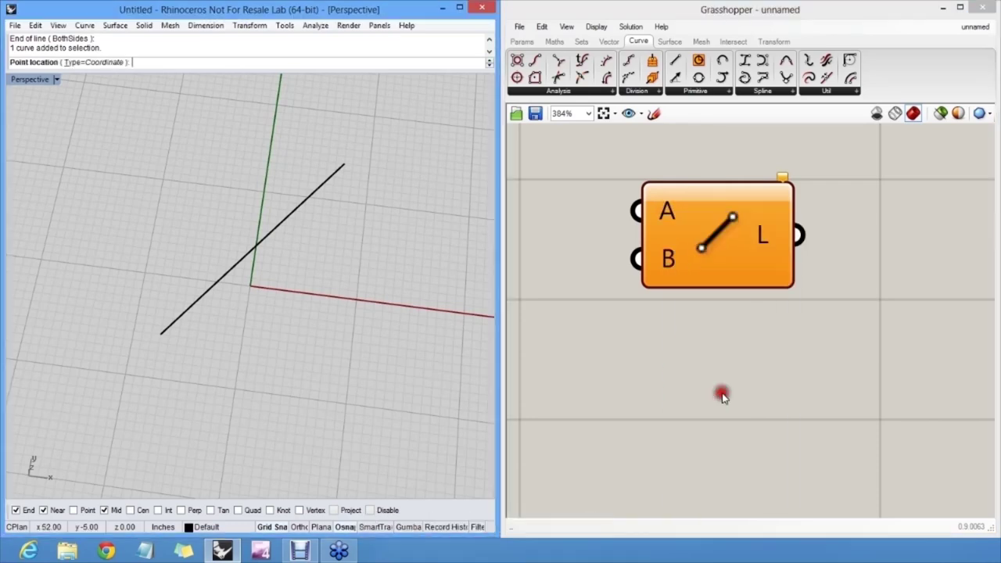
pyautogui.click(192, 373)
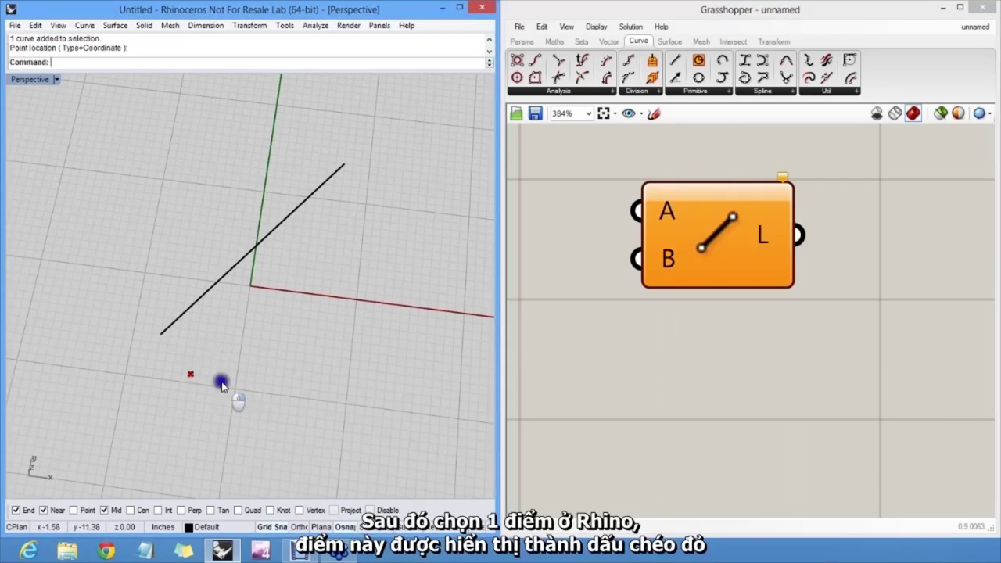
pyautogui.moveTo(221, 382)
pyautogui.mouseDown(button='right')
pyautogui.moveTo(239, 382)
pyautogui.moveTo(231, 389)
pyautogui.mouseUp(button='right')
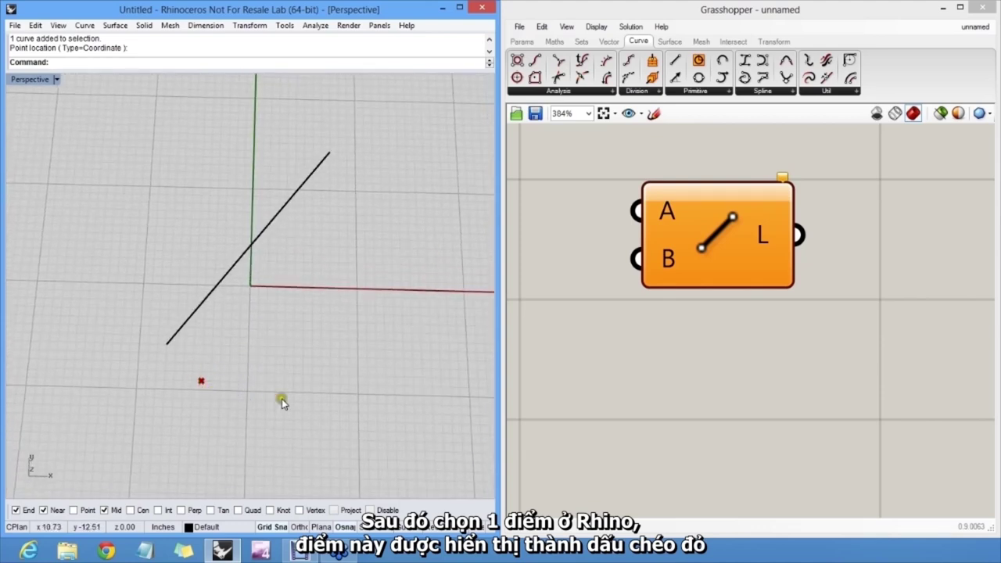
# Set the Line component's input B to one point picked in the Rhino viewport, beside the black line's upper end
pyautogui.rightClick(670, 265)
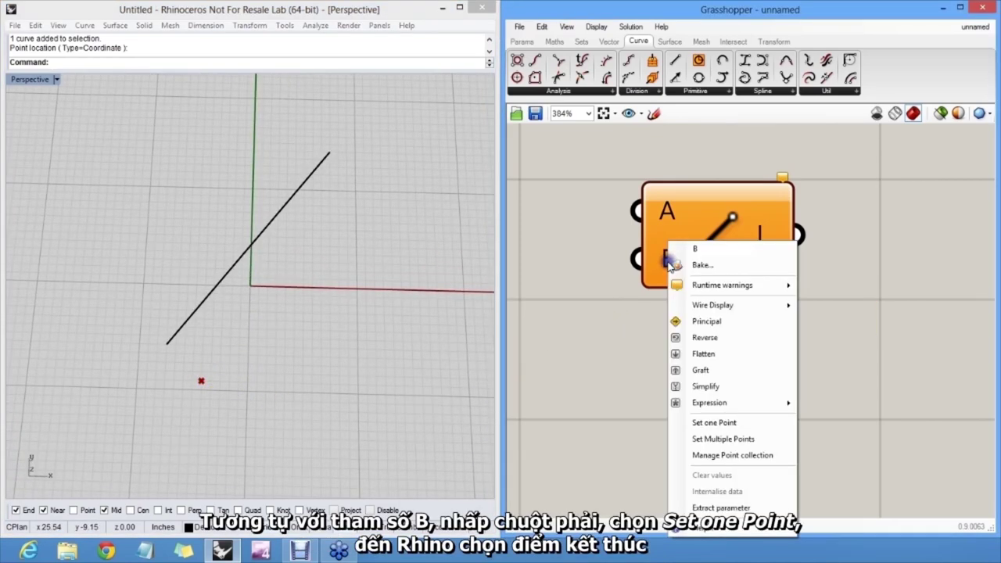
pyautogui.click(726, 423)
pyautogui.click(381, 185)
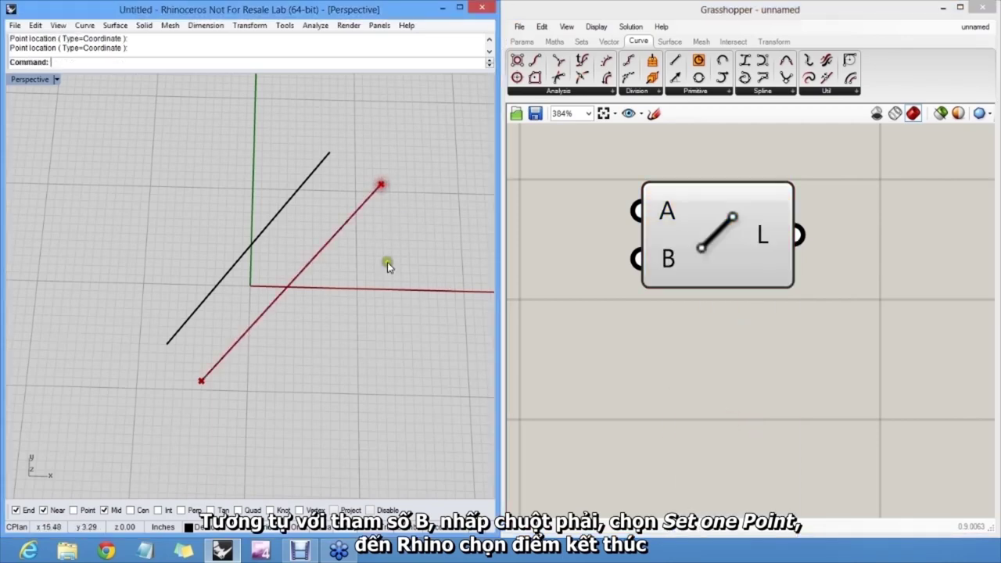
pyautogui.moveTo(386, 263); pyautogui.dragTo(324, 291, button='right')
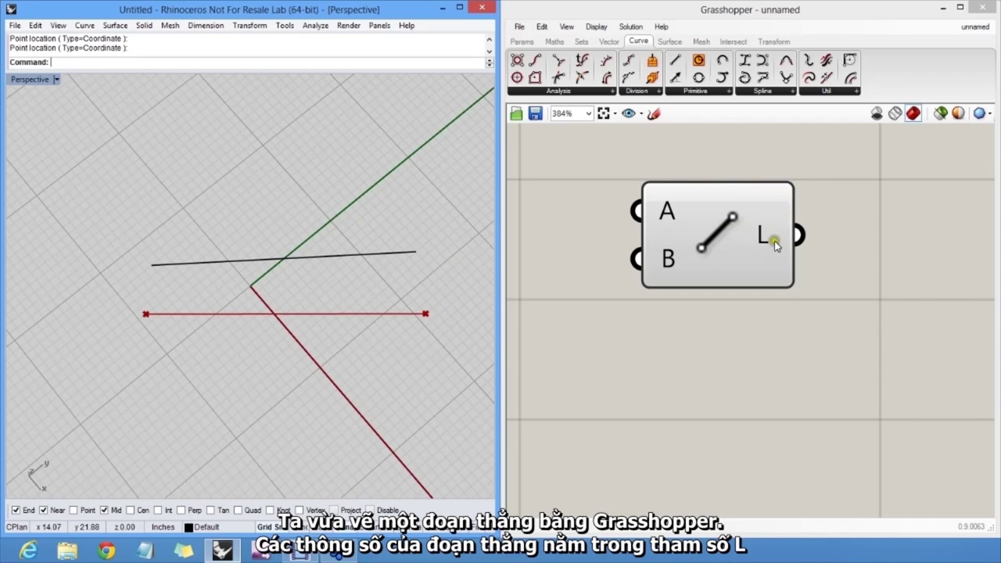
pyautogui.moveTo(806, 291); pyautogui.dragTo(690, 300)
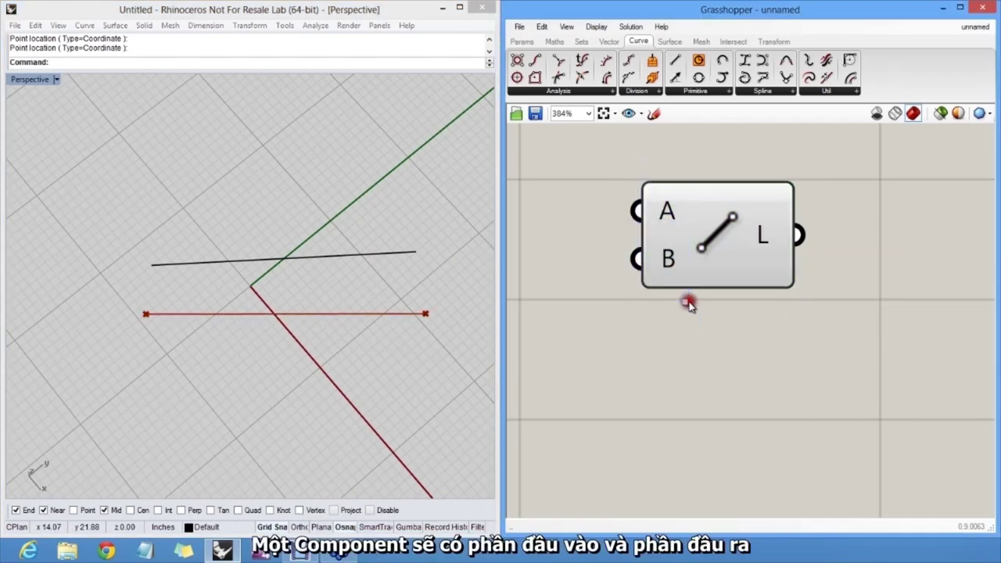
pyautogui.moveTo(746, 161); pyautogui.dragTo(796, 302)
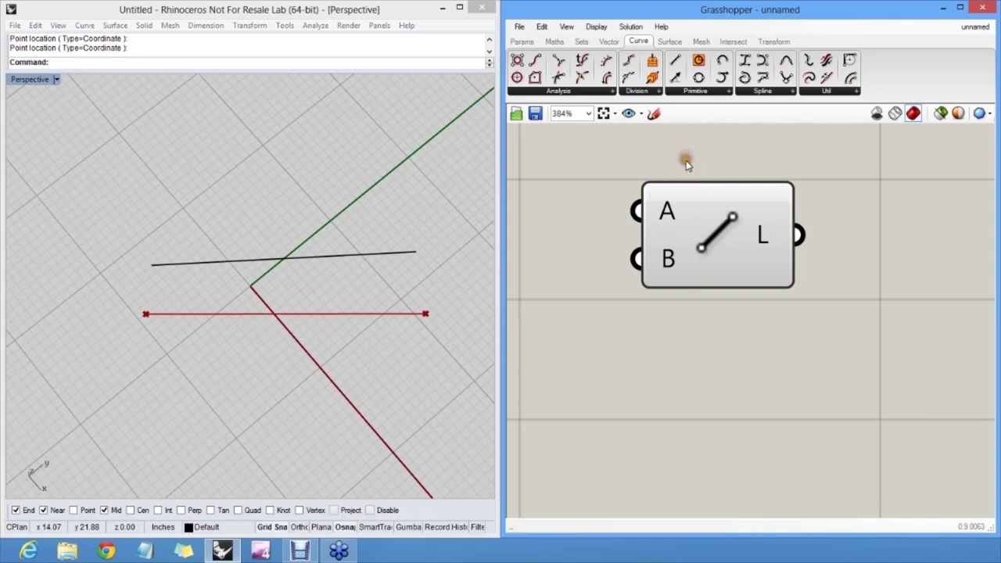
# Try to pick the red preview line and its upper endpoint in Rhino, and highlight the preview by selecting the Line component
pyautogui.moveTo(288, 349); pyautogui.dragTo(396, 331, button='right')
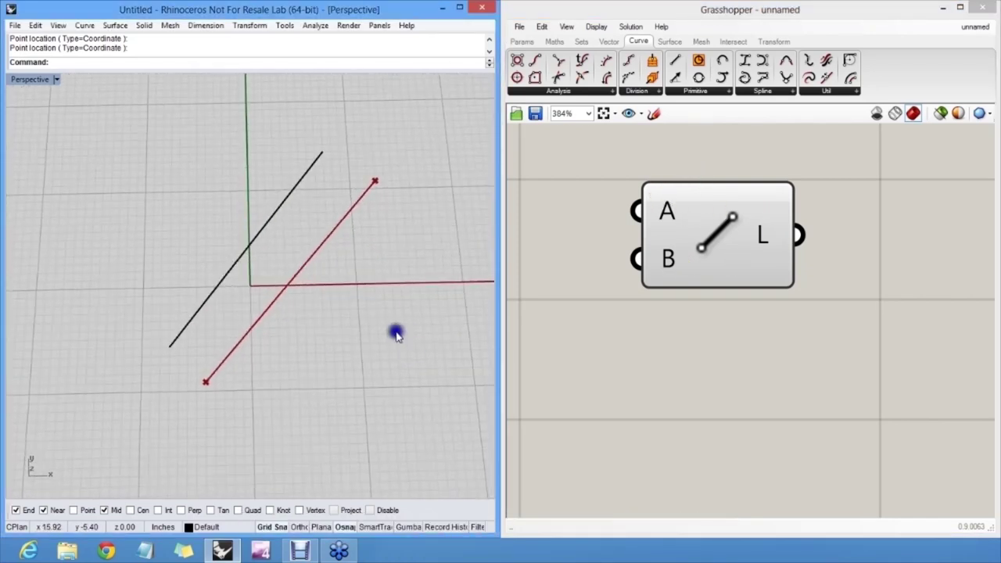
pyautogui.click(353, 208)
pyautogui.click(389, 172)
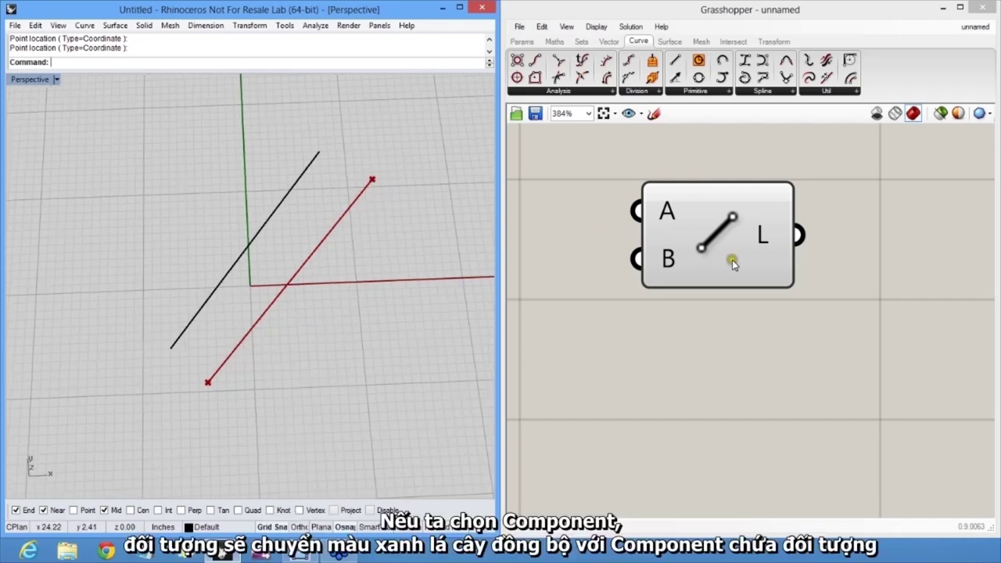
pyautogui.click(708, 233)
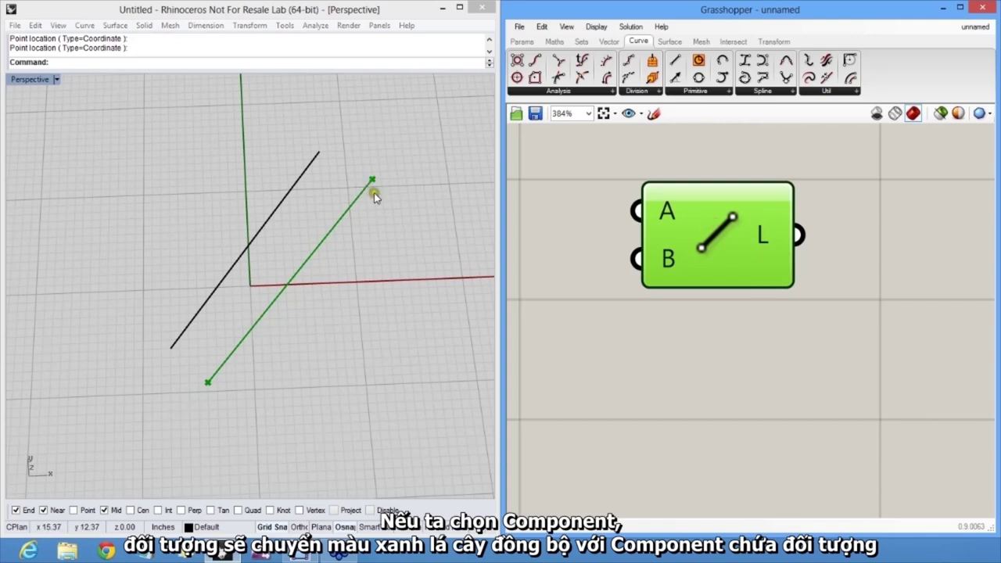
pyautogui.click(588, 163)
pyautogui.click(375, 172)
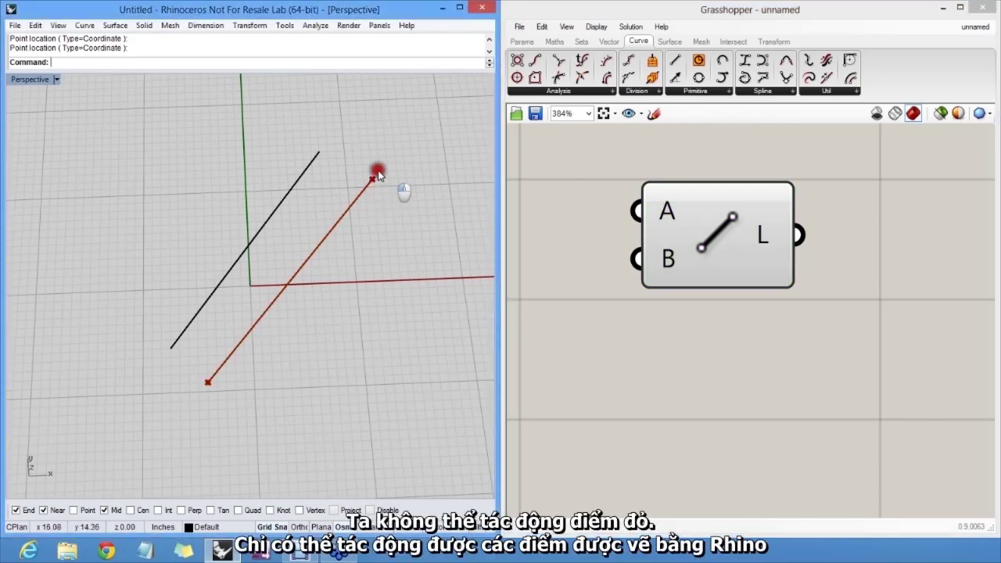
# Turn on the black Rhino line's control points and move its upper endpoint slightly inward
pyautogui.press('F10')
pyautogui.click(318, 152)
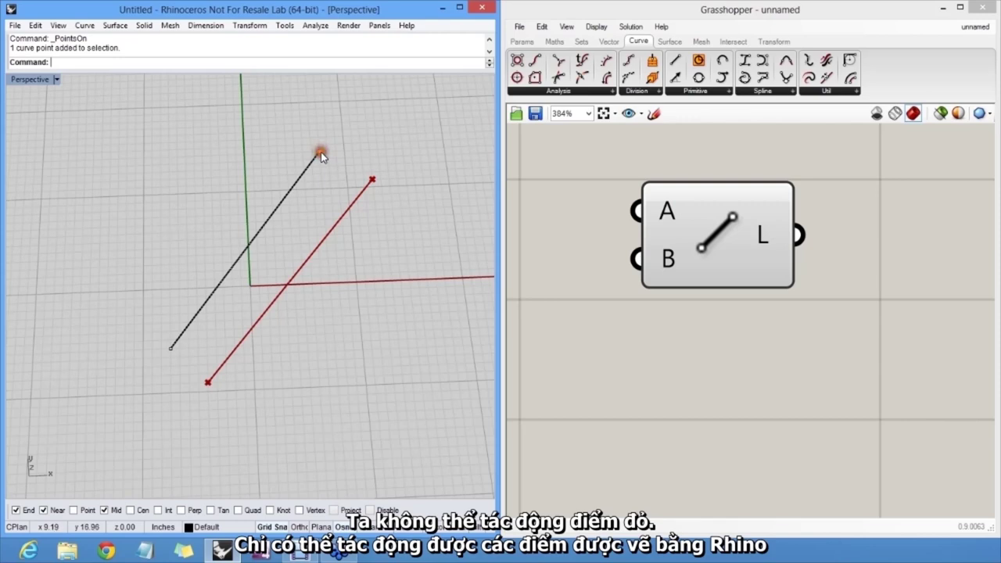
pyautogui.moveTo(318, 152)
pyautogui.mouseDown()
pyautogui.moveTo(396, 149)
pyautogui.moveTo(290, 138)
pyautogui.moveTo(311, 155)
pyautogui.mouseUp()
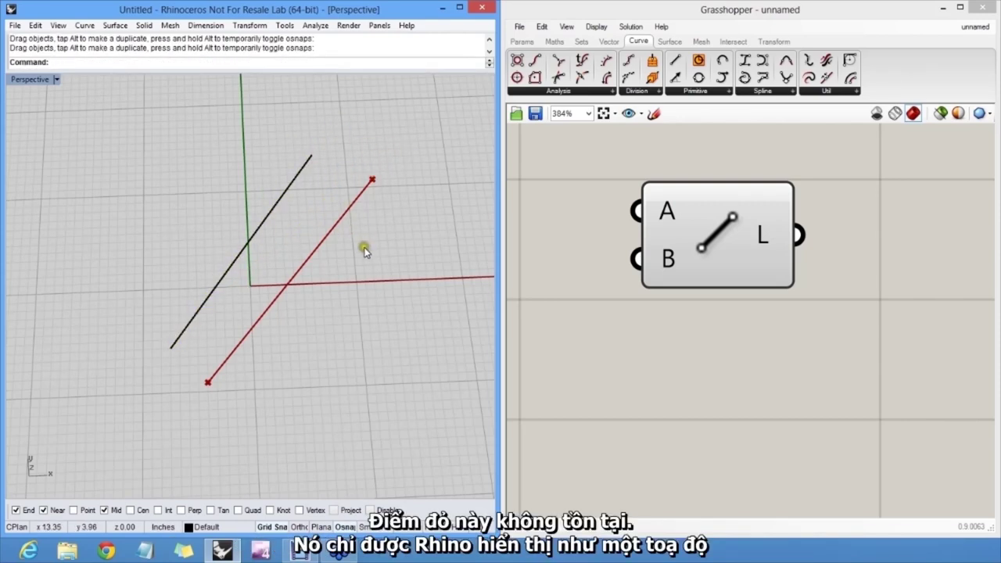
# Place two Rhino point objects, one beside the red line's upper end and one beside its lower end, and select each in turn
pyautogui.moveTo(365, 241); pyautogui.dragTo(311, 258, button='right')
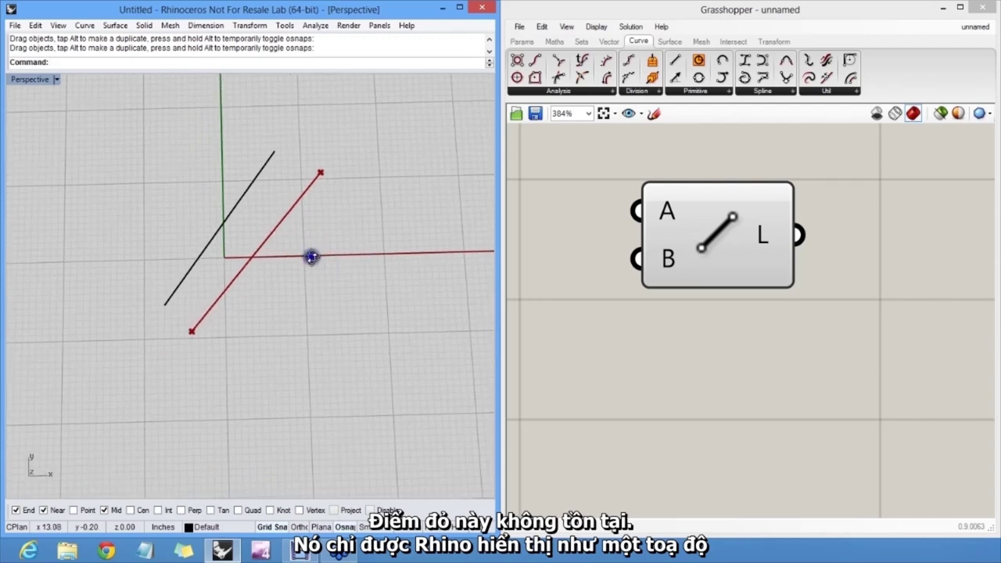
pyautogui.write('Po')
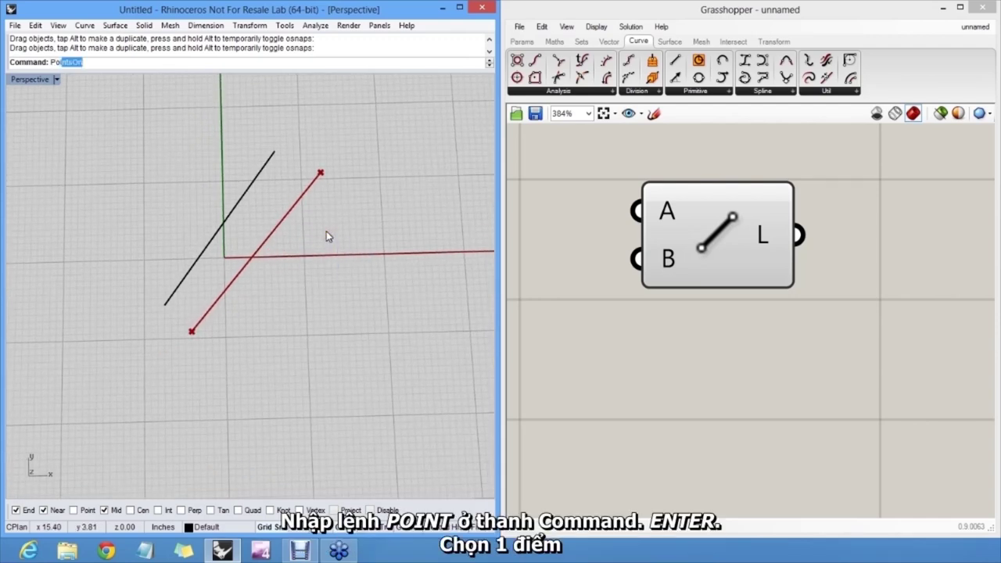
pyautogui.write('int')
pyautogui.press('Return')
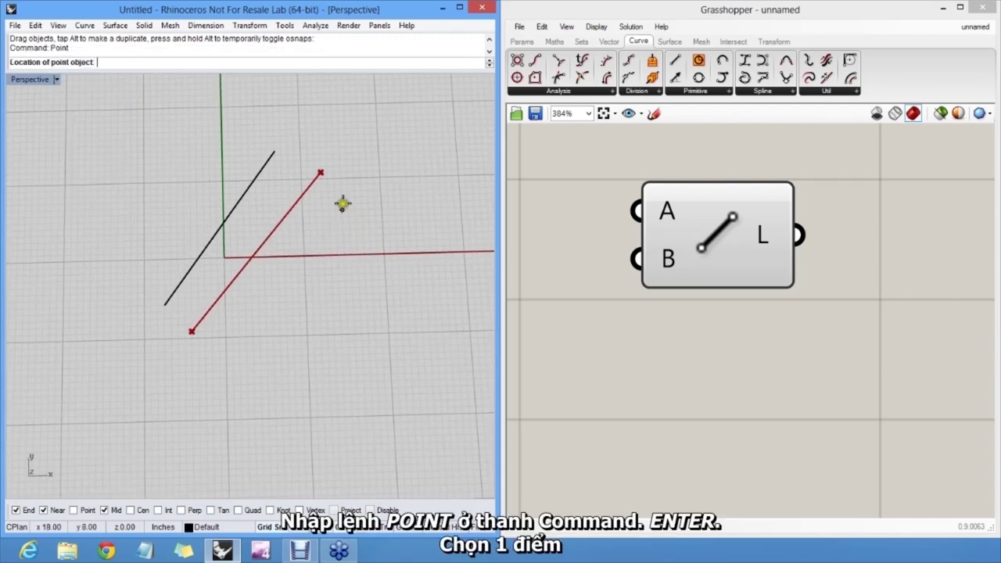
pyautogui.click(348, 179)
pyautogui.rightClick(297, 279)
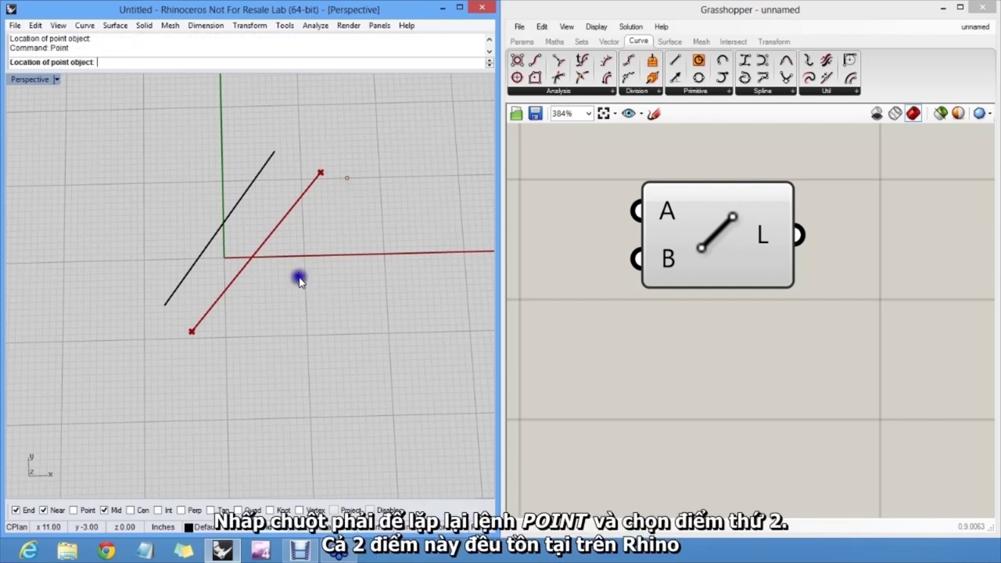
pyautogui.click(264, 335)
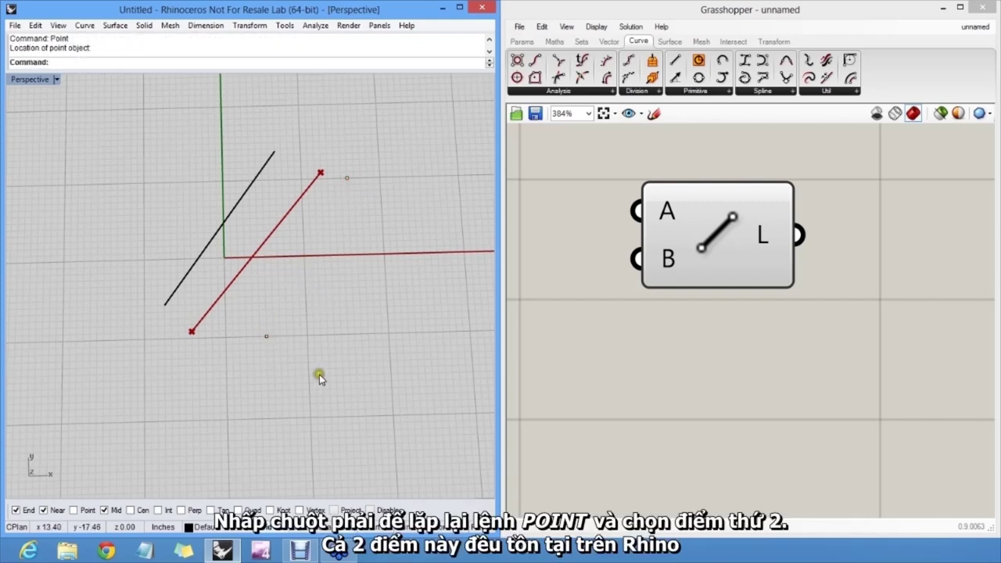
pyautogui.click(346, 178)
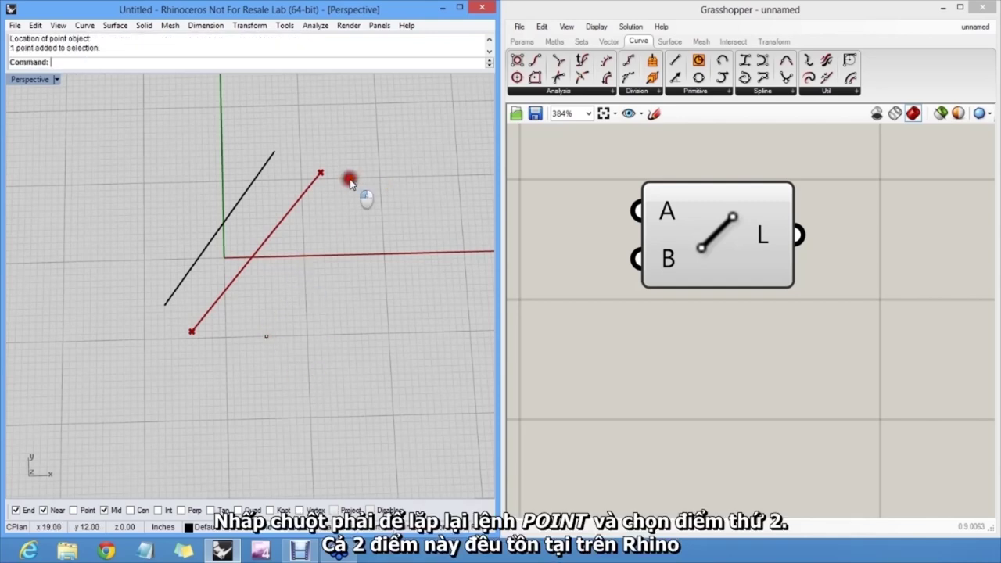
pyautogui.click(269, 338)
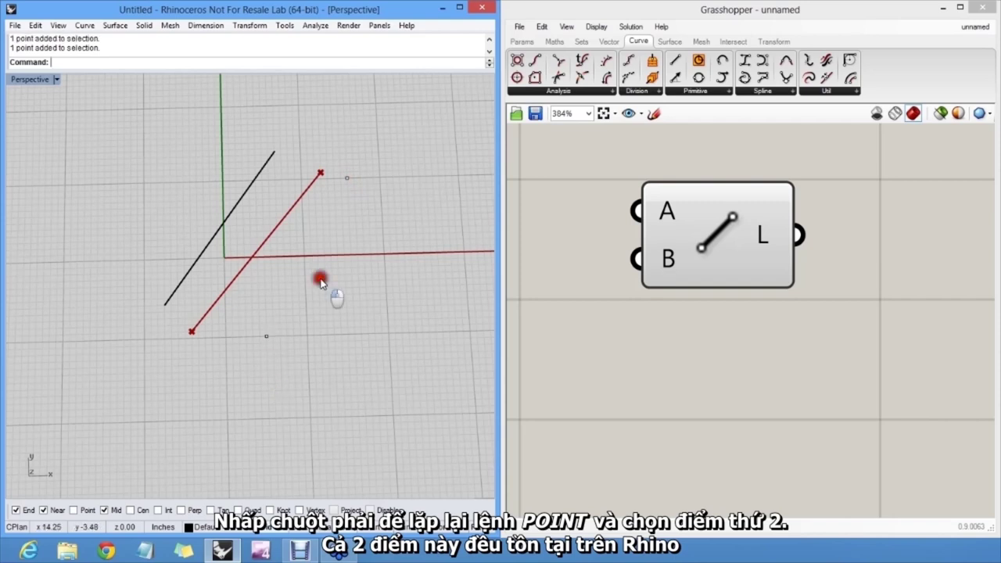
# Set the Line component's input A to one point with Type=Point, referencing the upper Rhino point object
pyautogui.rightClick(665, 211)
pyautogui.click(735, 373)
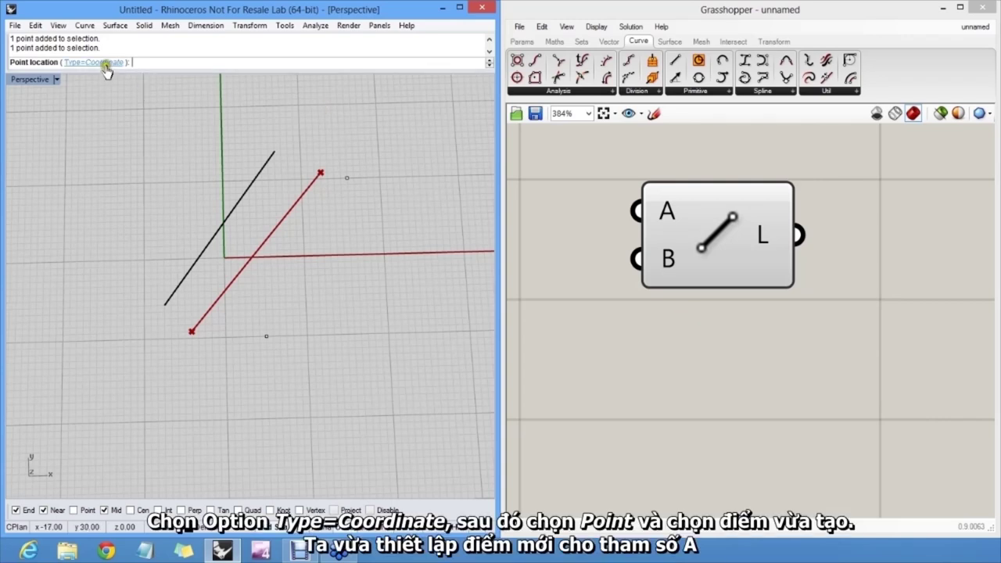
pyautogui.click(112, 67)
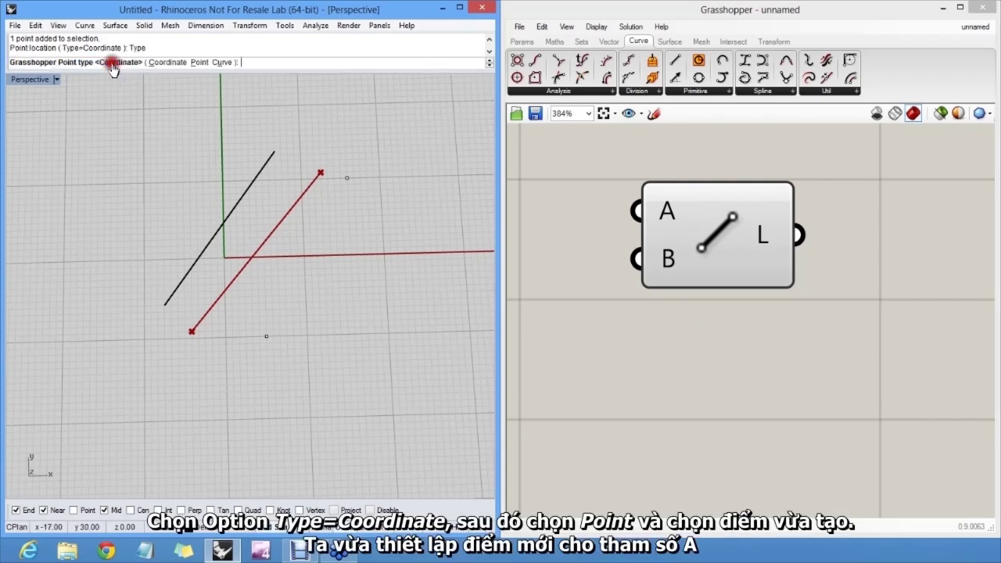
pyautogui.click(199, 63)
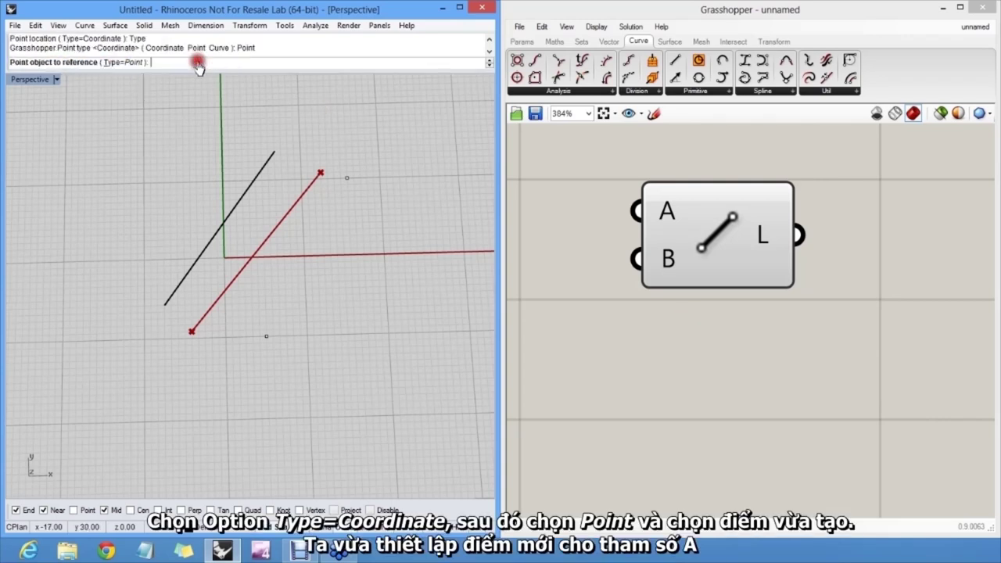
pyautogui.click(347, 179)
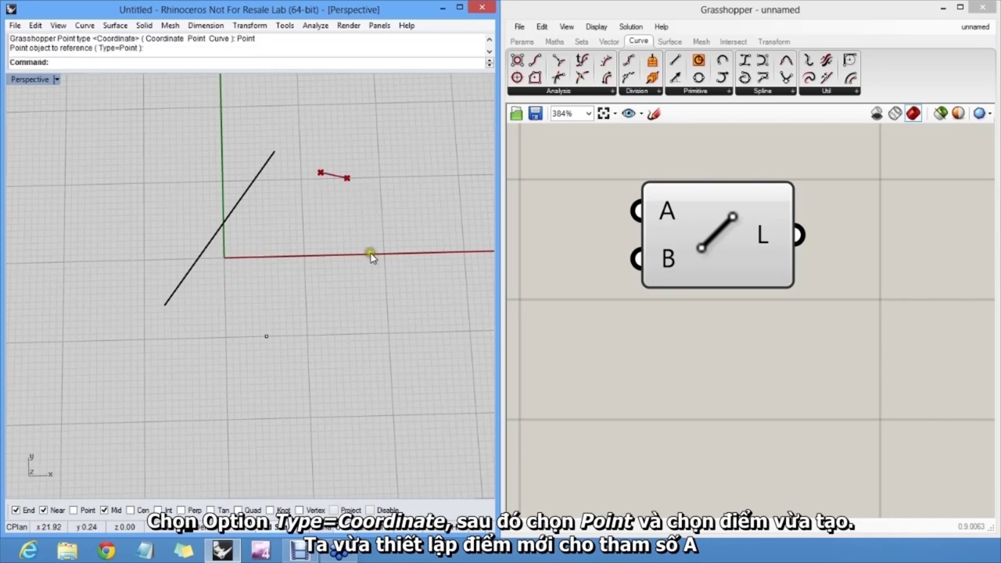
# Set the Line component's input B to one point with Type=Point, referencing the lower Rhino point object
pyautogui.rightClick(667, 259)
pyautogui.click(721, 417)
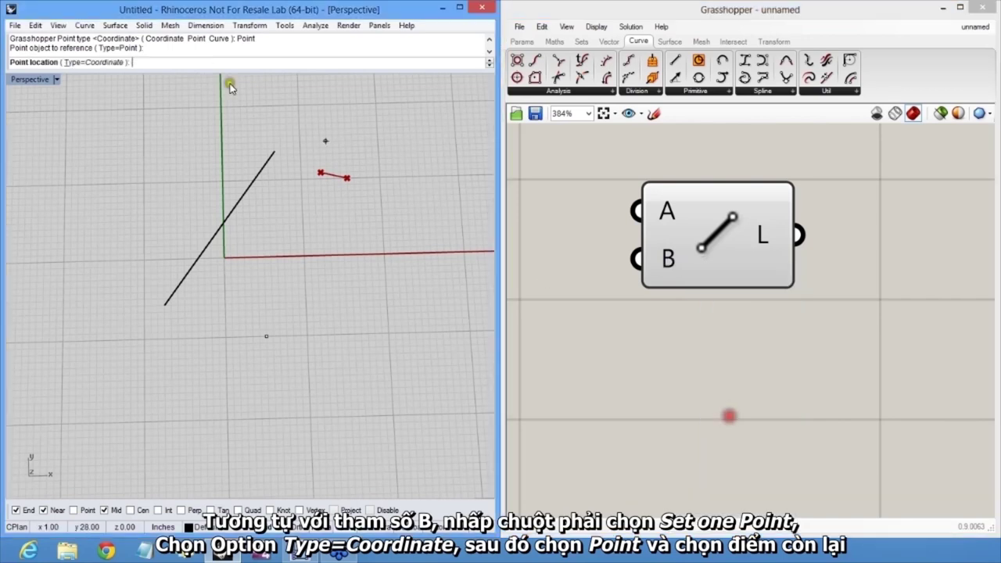
pyautogui.click(114, 63)
pyautogui.click(199, 63)
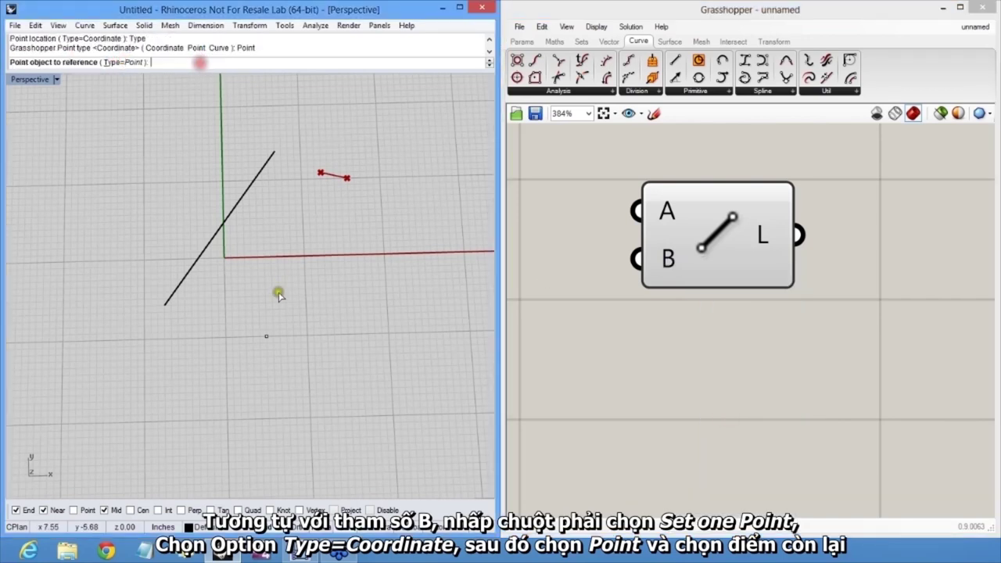
pyautogui.click(266, 339)
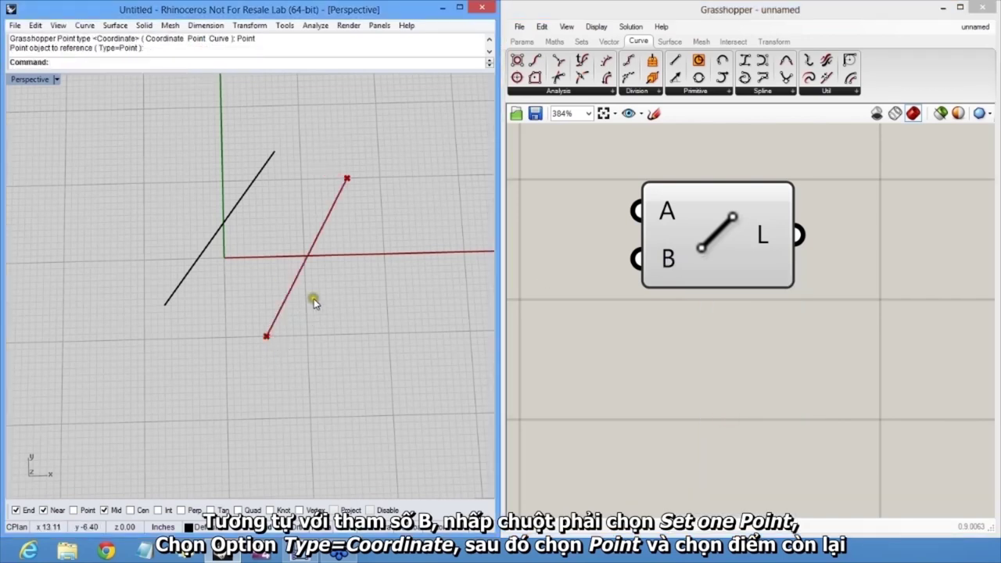
# Select the Rhino point object at the red line's lower end and move it around to reshape the Grasshopper line
pyautogui.moveTo(321, 373); pyautogui.dragTo(260, 349)
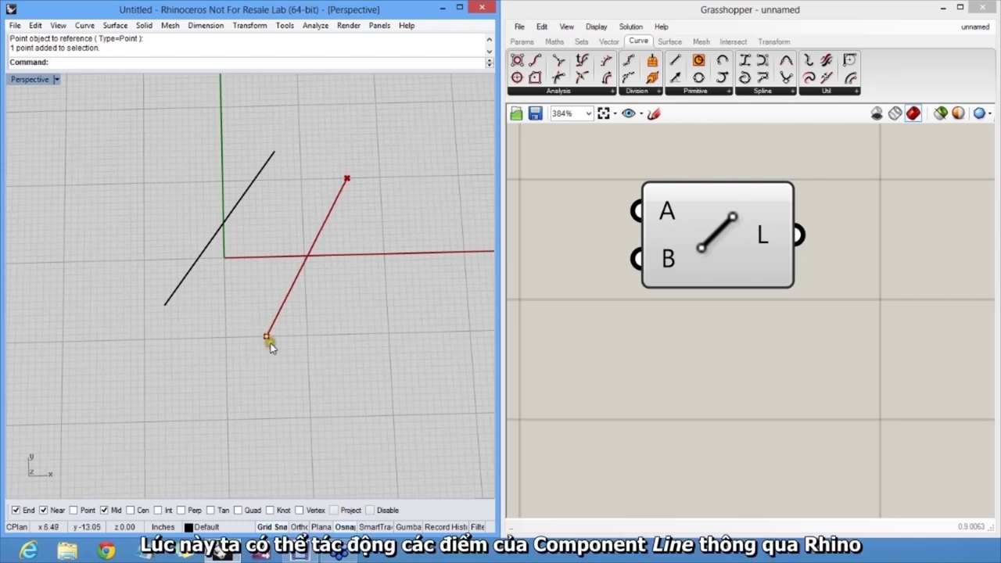
pyautogui.moveTo(192, 353); pyautogui.dragTo(270, 301)
pyautogui.moveTo(270, 207); pyautogui.dragTo(225, 317)
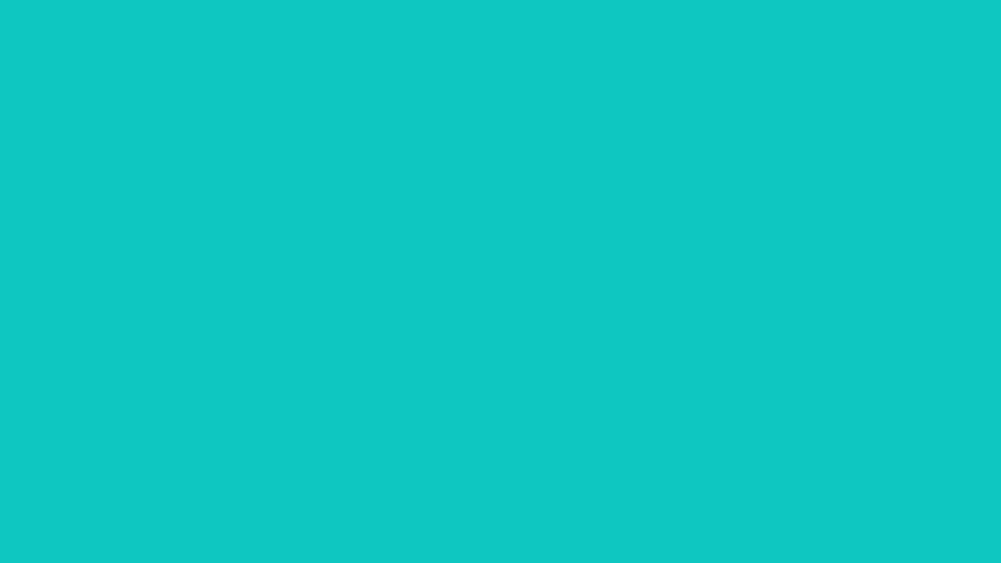